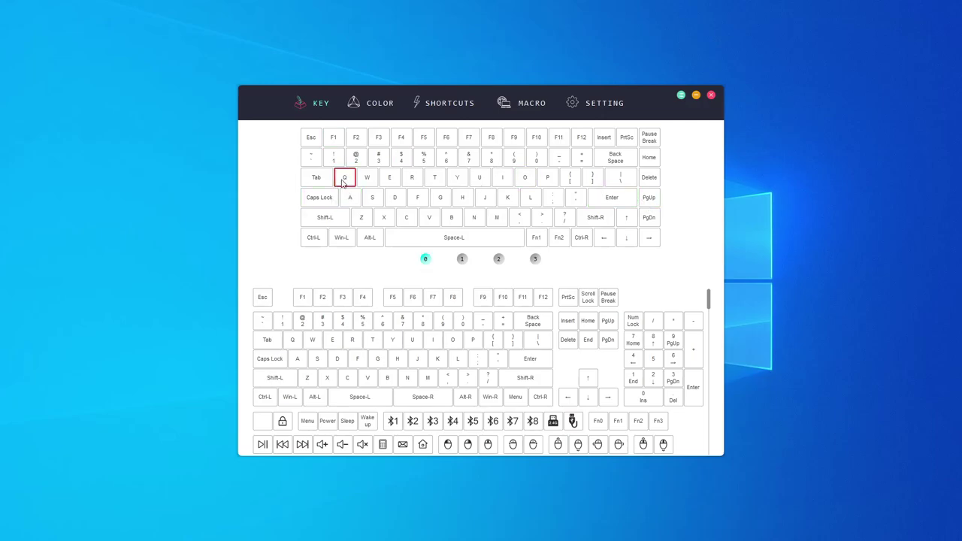
Try remapping the Q key on layer 0 to W, E, S, D, X and C, and restore it to Q
scroll(361, 353, down, 1)
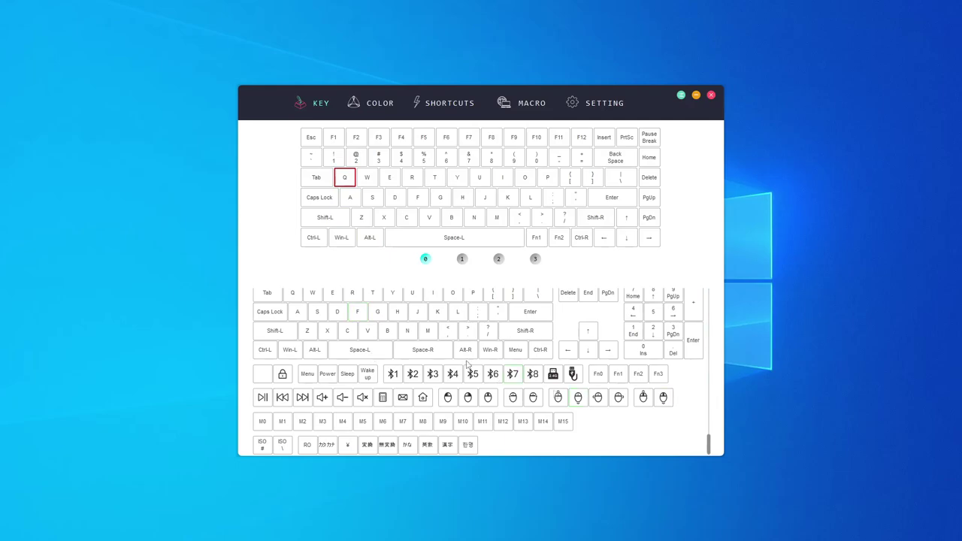
scroll(631, 379, up, 1)
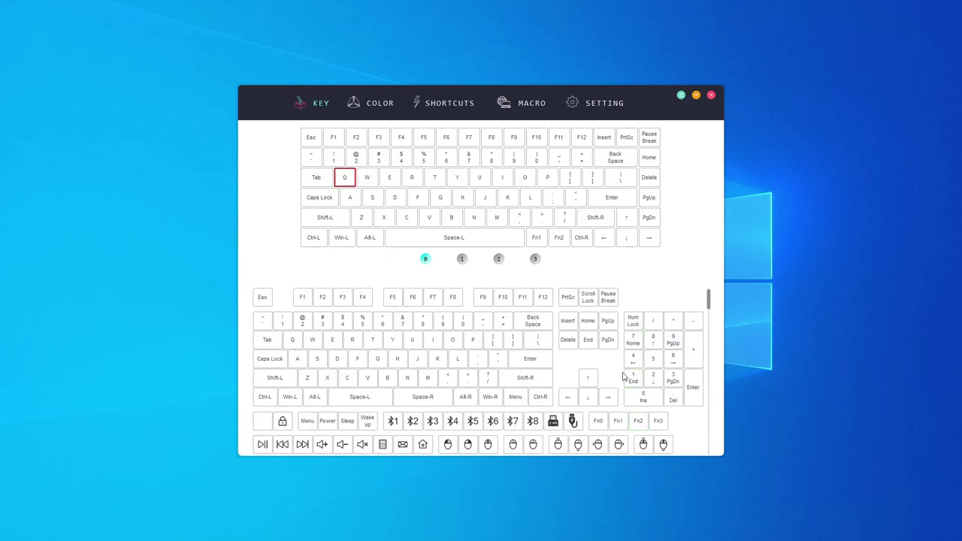
click(314, 340)
click(333, 340)
click(317, 359)
click(338, 360)
click(327, 378)
click(347, 377)
click(293, 339)
Review the key assignments on layers 1, 2 and 3, and return to layer 0
click(461, 258)
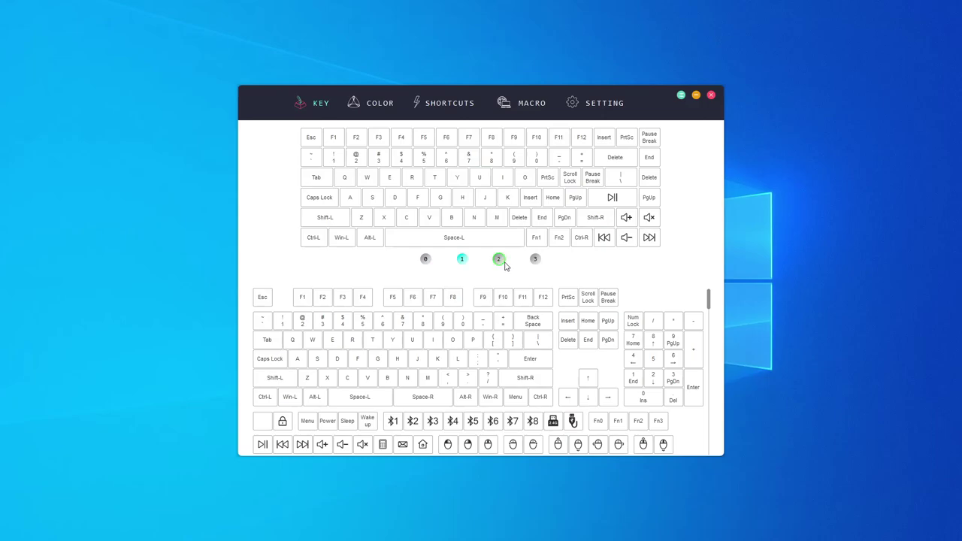
click(502, 262)
click(535, 260)
click(424, 260)
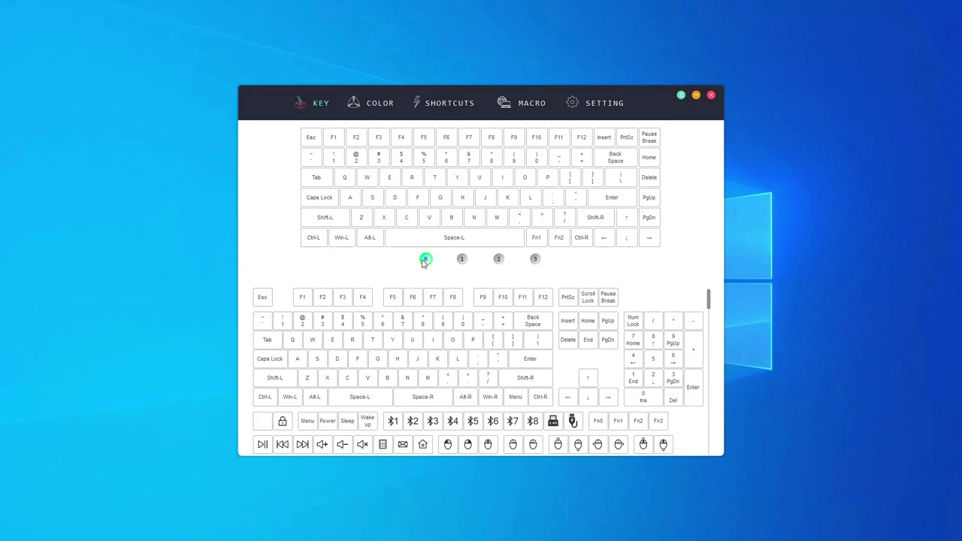
Select all keys on LED color layer 7, open the custom color picker for the green swatch, and cancel it
click(376, 106)
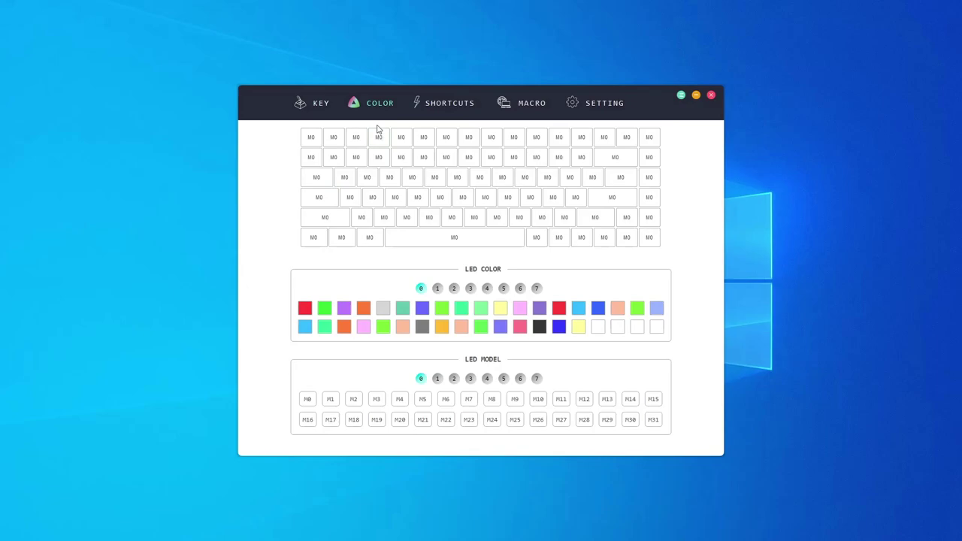
key(ctrl+a)
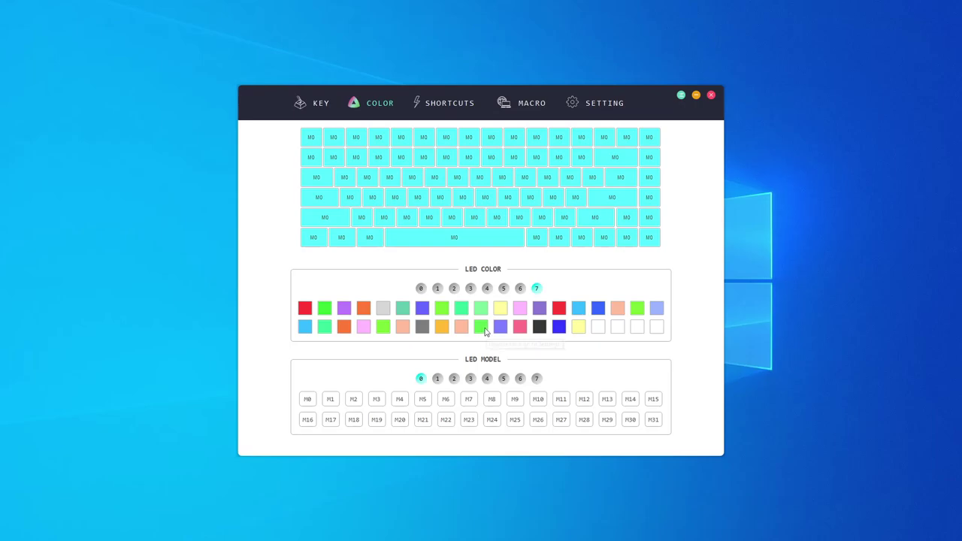
click(484, 331)
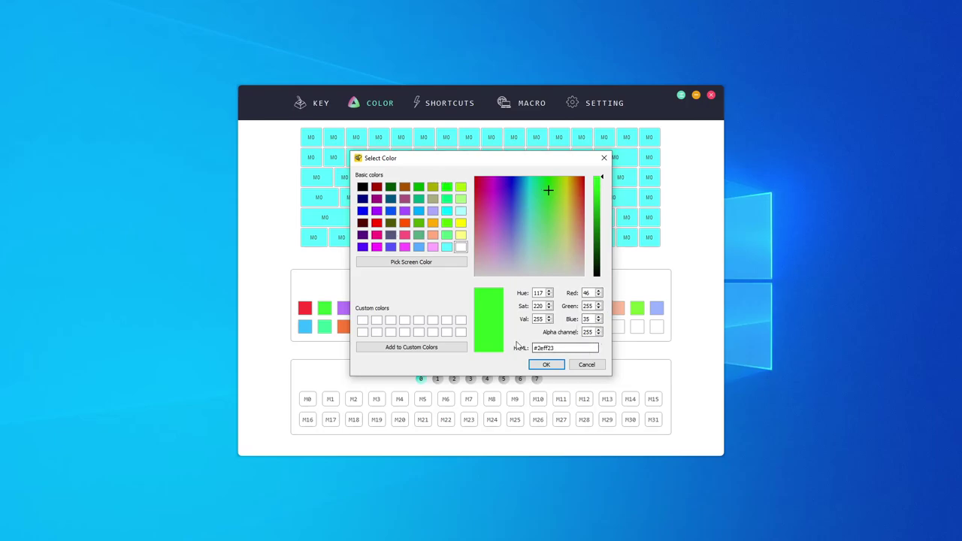
click(588, 368)
On LED model layer 7, assign lighting mode M27 to the J, U, Y, H and N keys
click(418, 378)
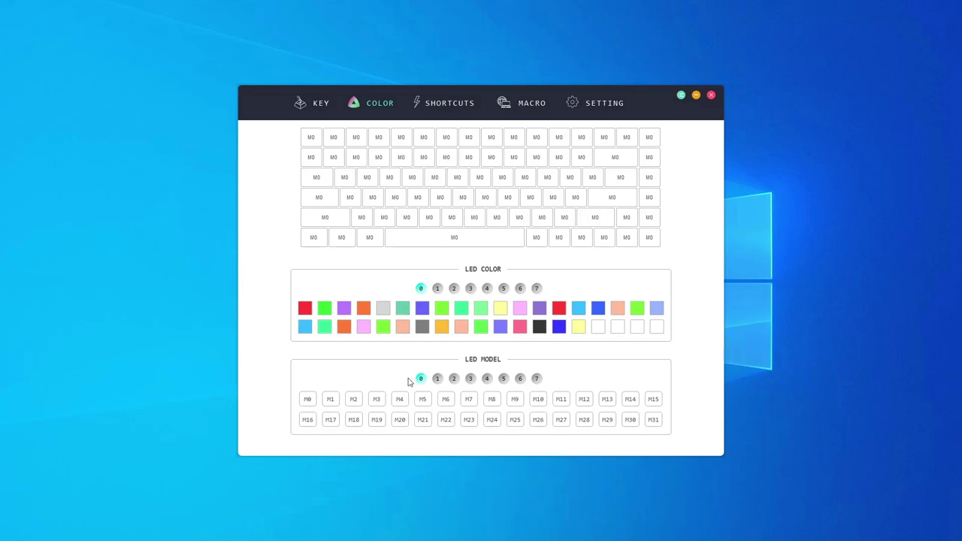
click(536, 378)
click(561, 419)
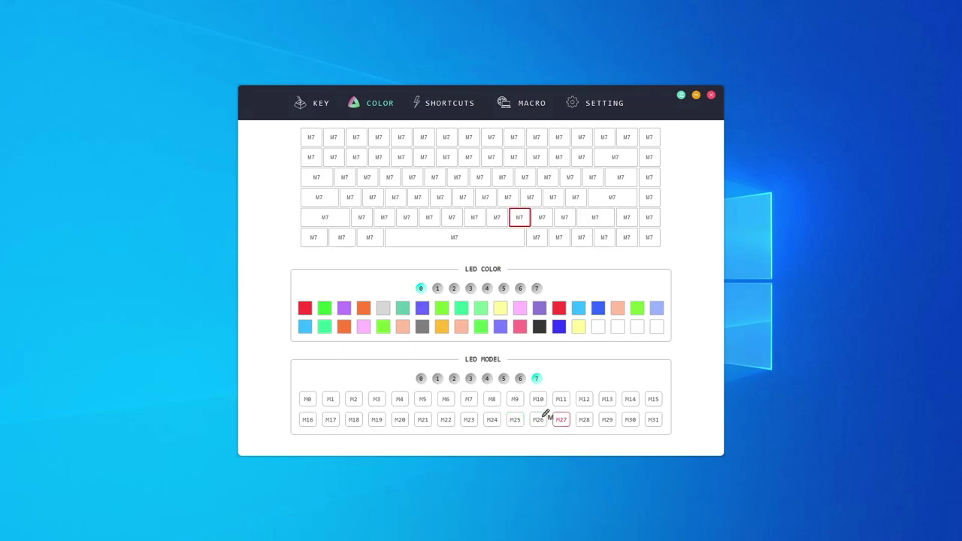
click(484, 197)
click(479, 176)
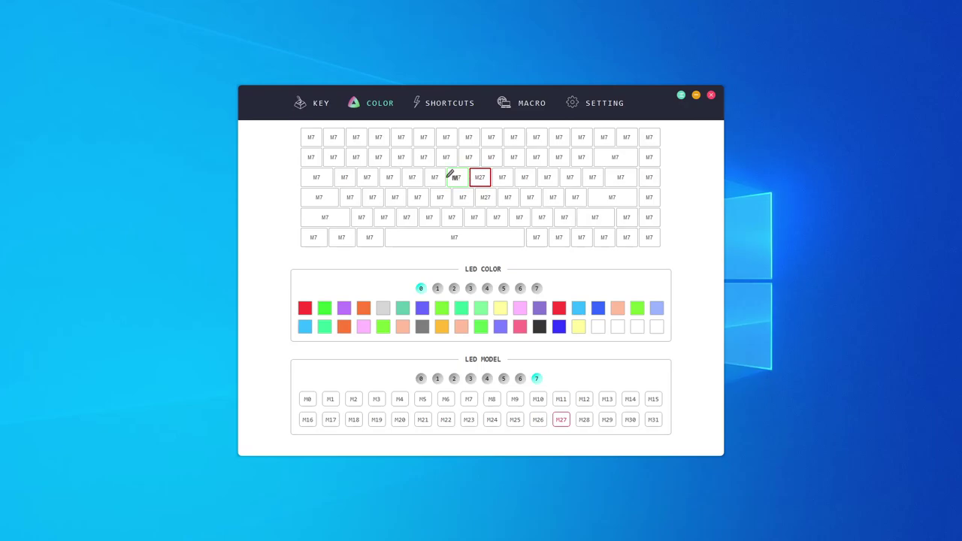
click(457, 177)
click(463, 197)
click(475, 217)
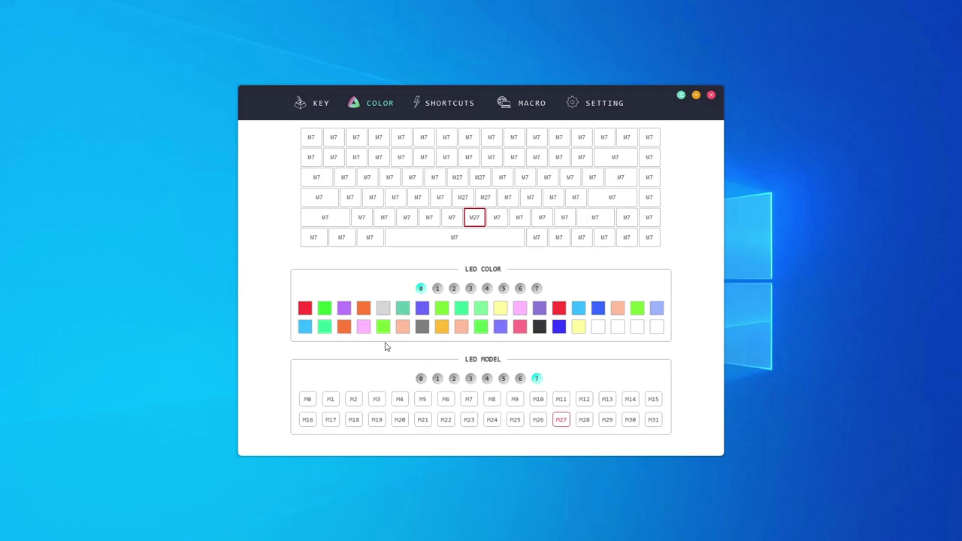
Color the left Alt, Z and X keys green on LED color layer 1
click(369, 238)
click(361, 218)
click(384, 218)
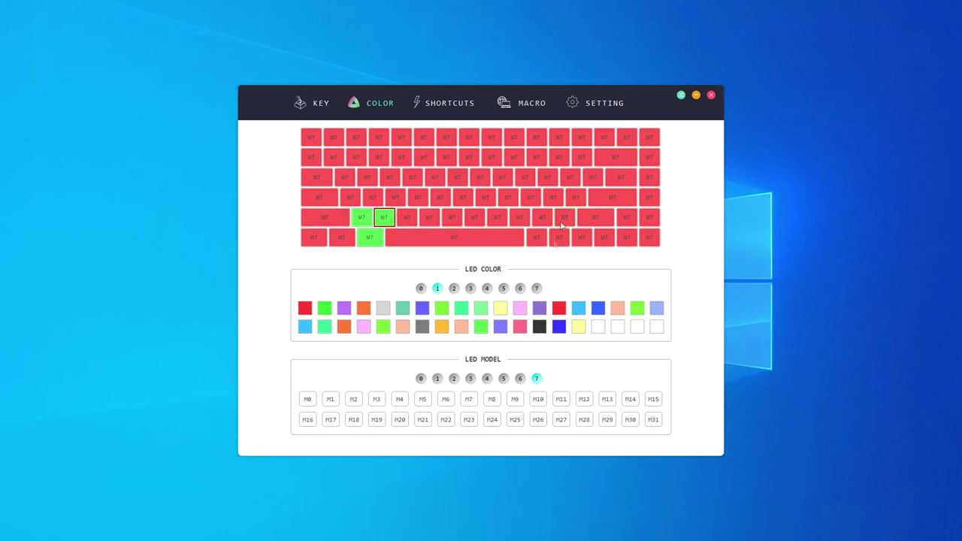
View the key colors on LED color layers 2 and 3, and return to layer 1
click(453, 289)
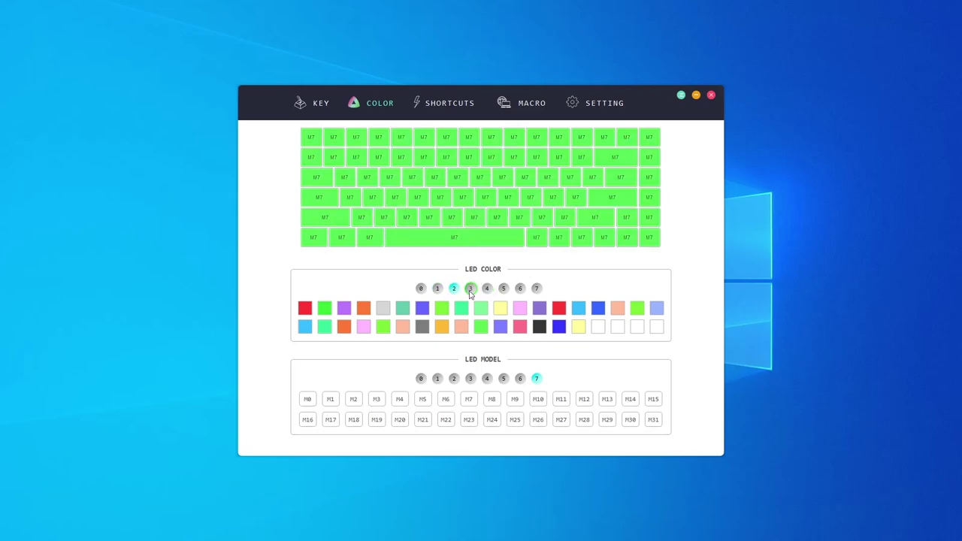
click(470, 289)
click(437, 288)
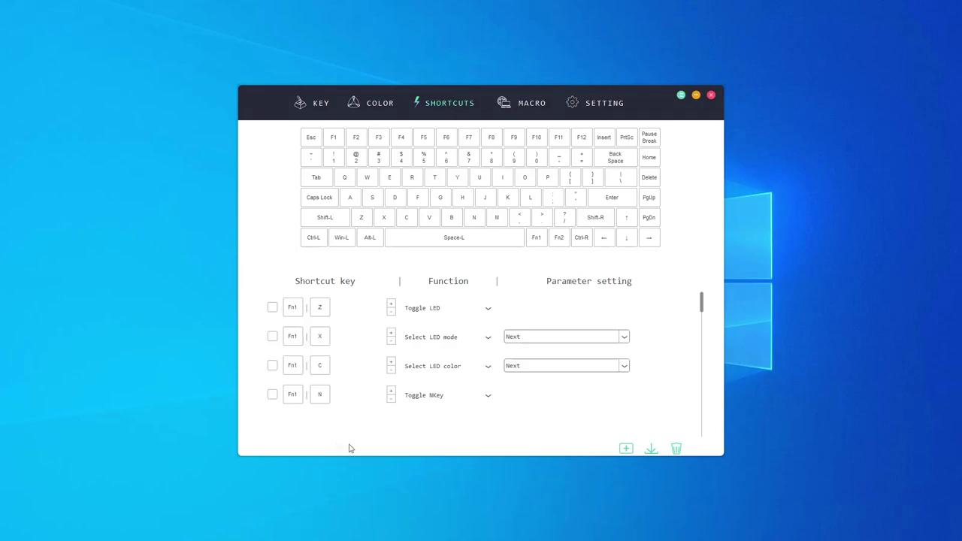
Add a new shortcut with the key combination Fn1 + B, and try adding and removing an extra key slot
click(625, 448)
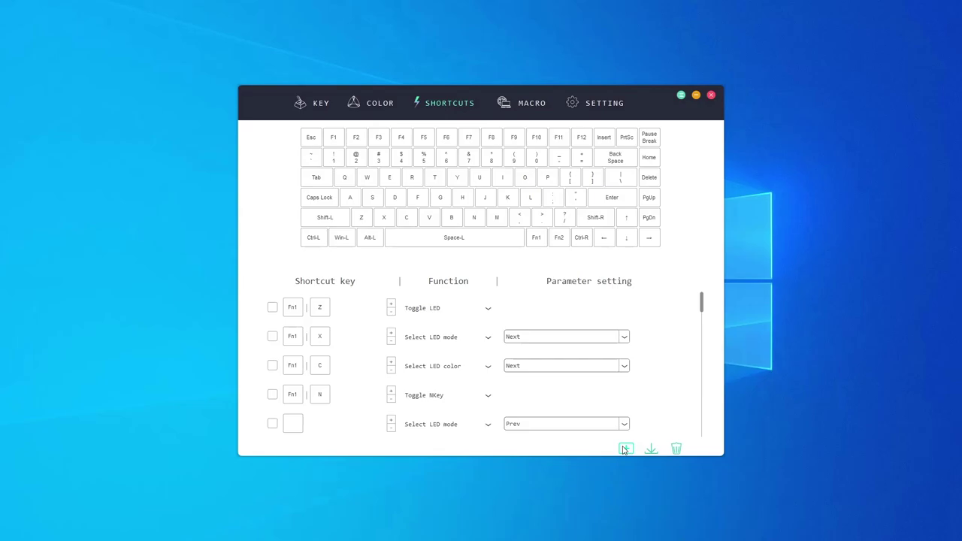
click(297, 423)
click(536, 235)
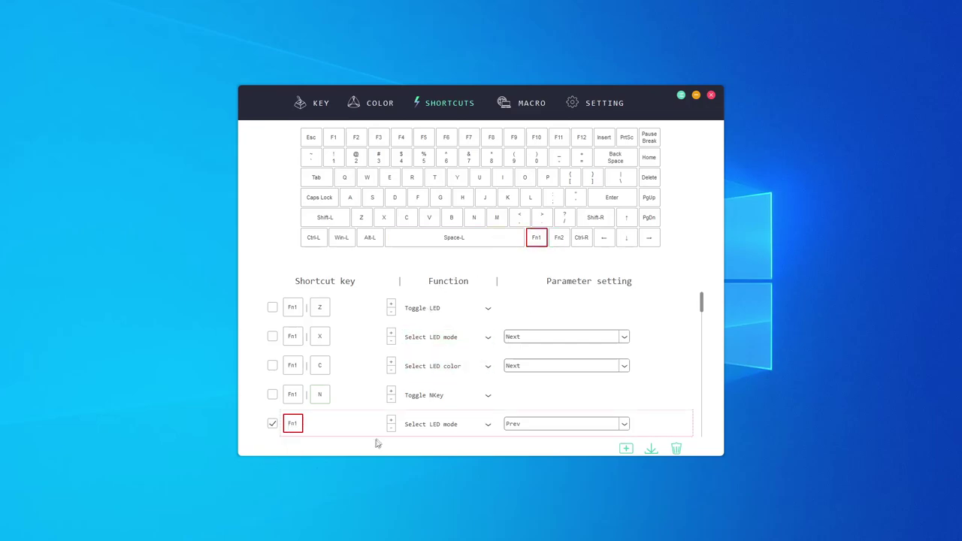
click(391, 420)
click(454, 220)
click(319, 423)
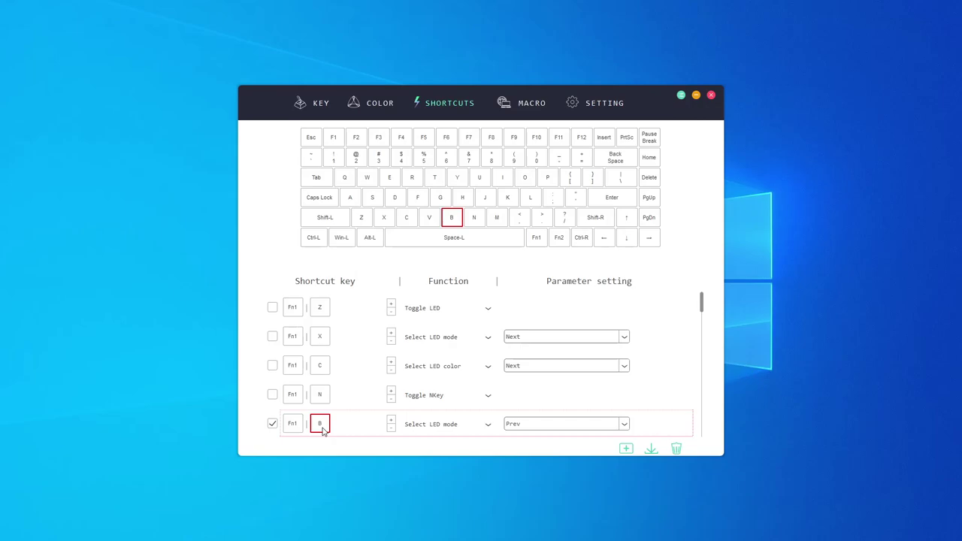
click(391, 420)
click(391, 427)
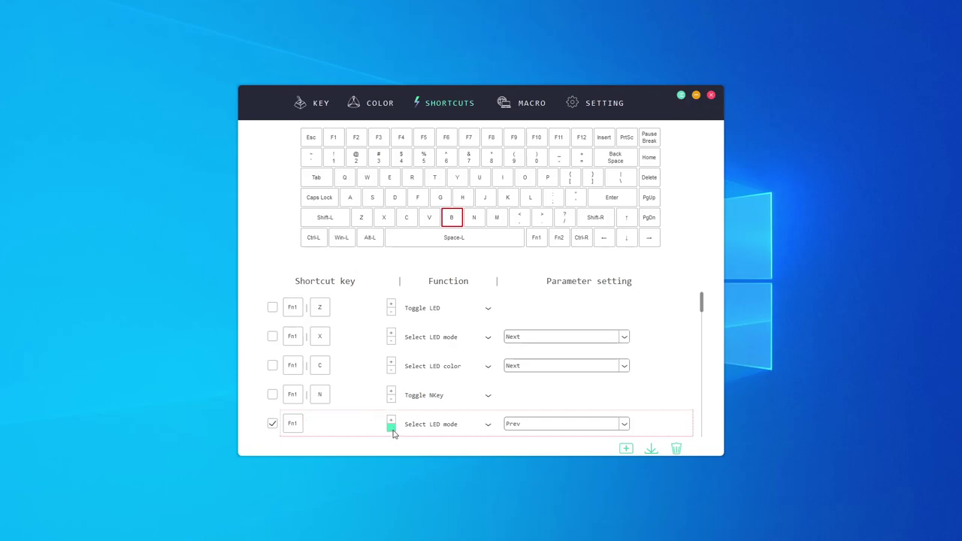
Set the Fn1 + B shortcut's function to Macro and view the list of macros available for it
click(438, 426)
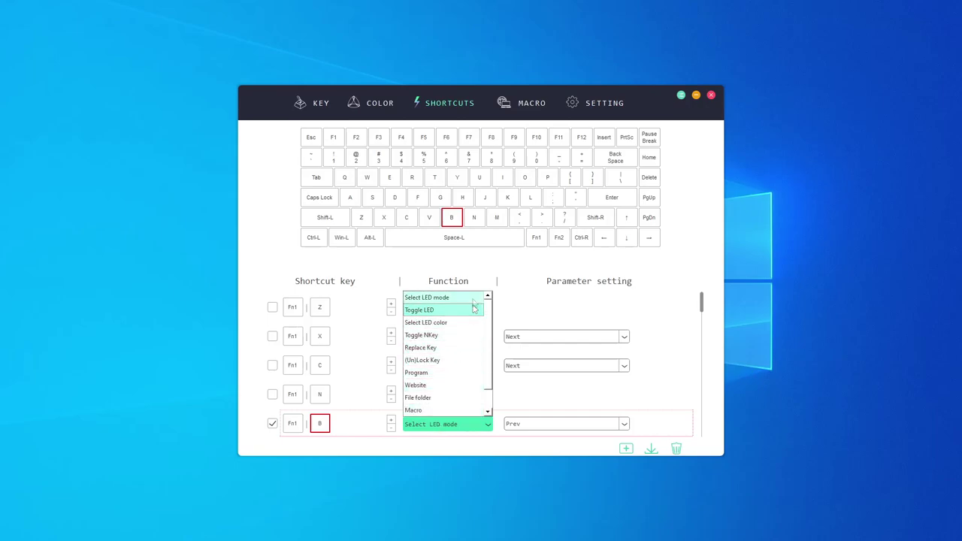
scroll(473, 329, down, 1)
click(421, 372)
click(564, 425)
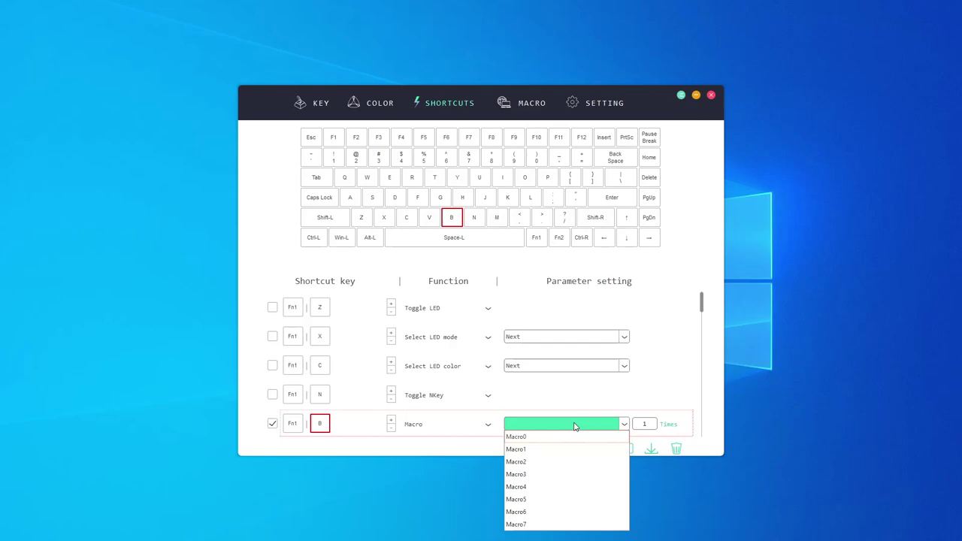
click(677, 448)
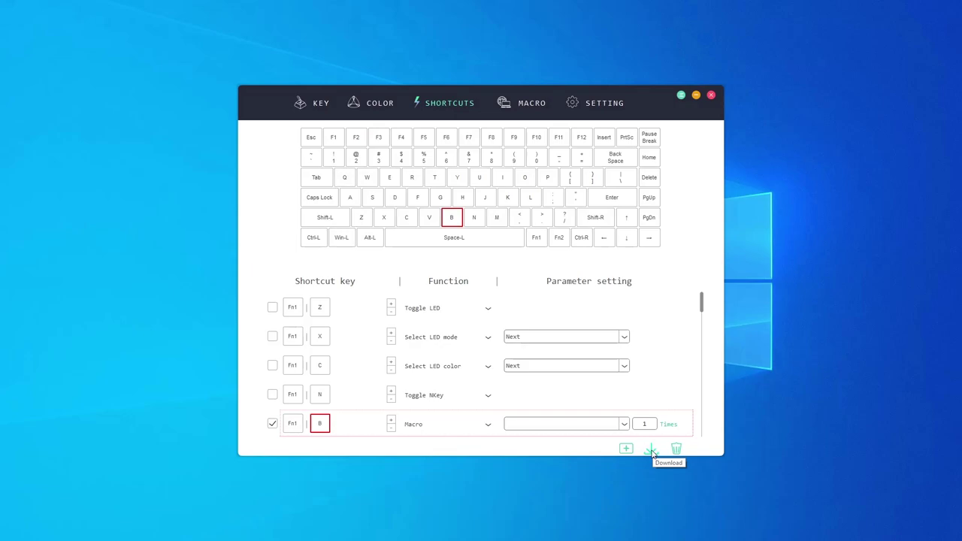
Record Macro0 with the key sequence Caps Lock, F, Caps Lock, A, R, T
click(511, 106)
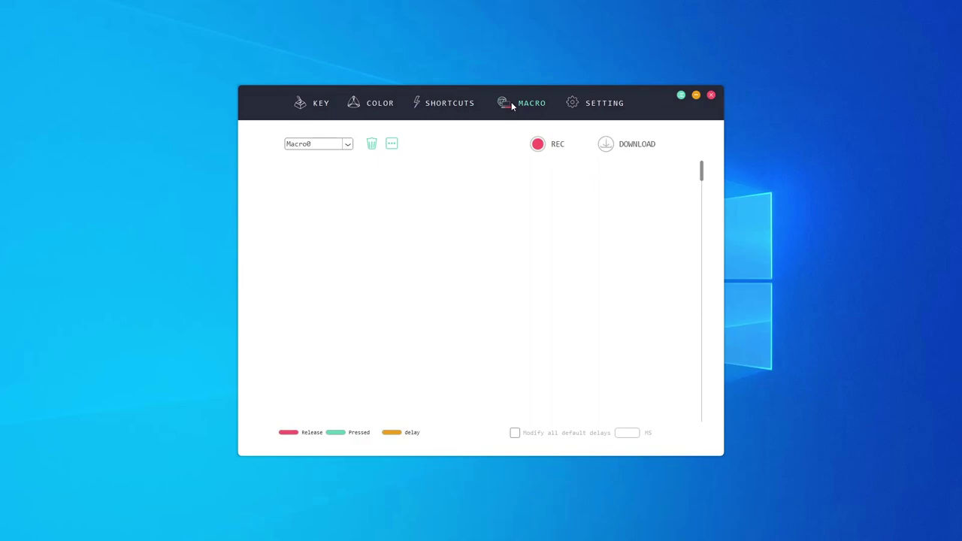
click(330, 145)
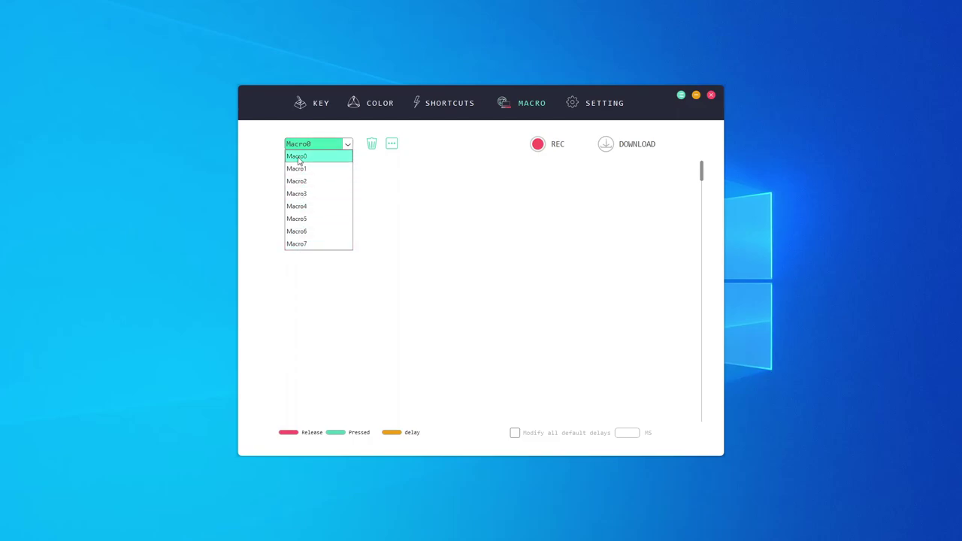
click(298, 158)
click(544, 146)
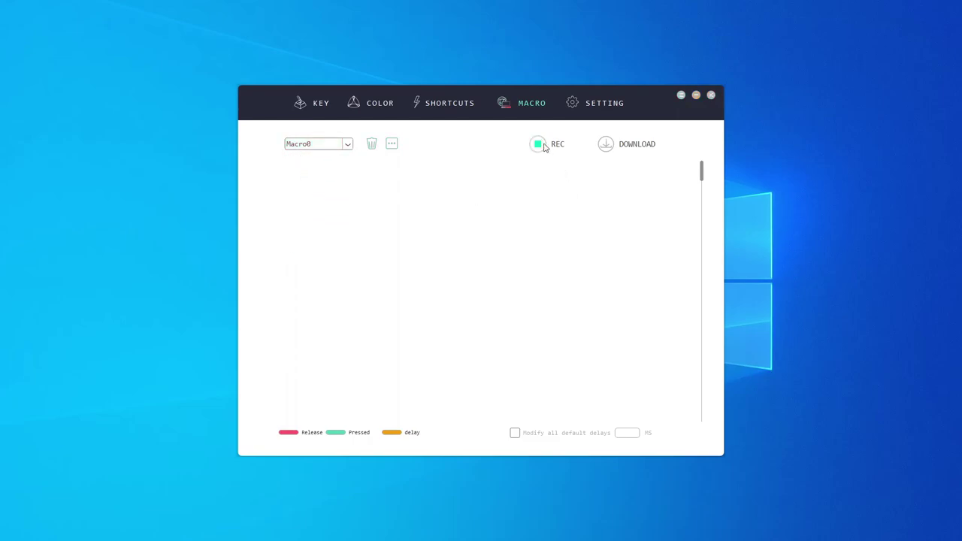
key(Caps_Lock)
key(f)
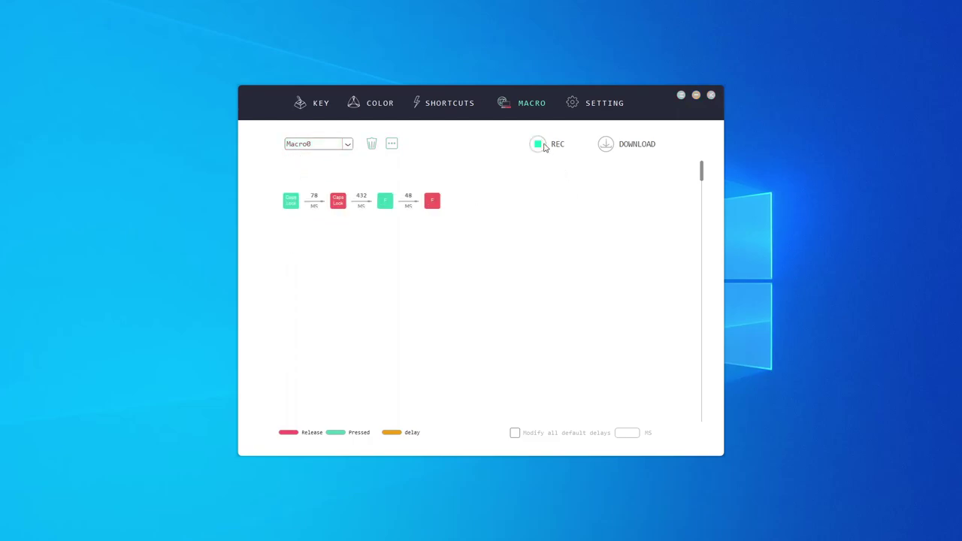
key(Caps_Lock)
key(a)
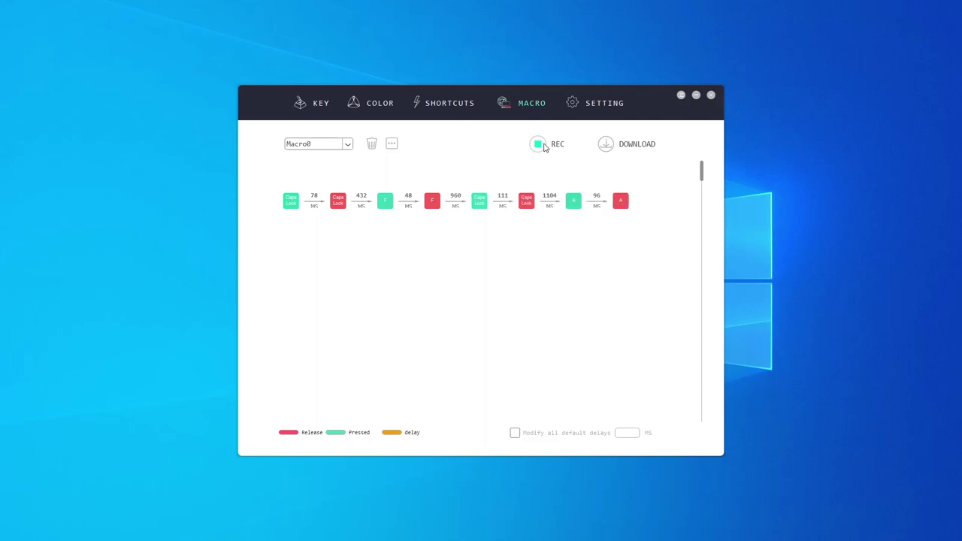
key(r)
key(t)
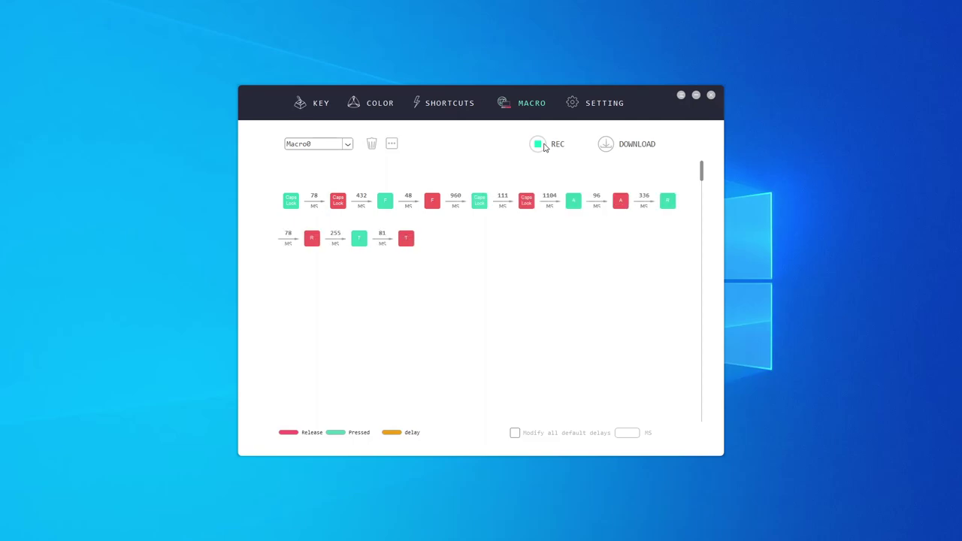
click(545, 146)
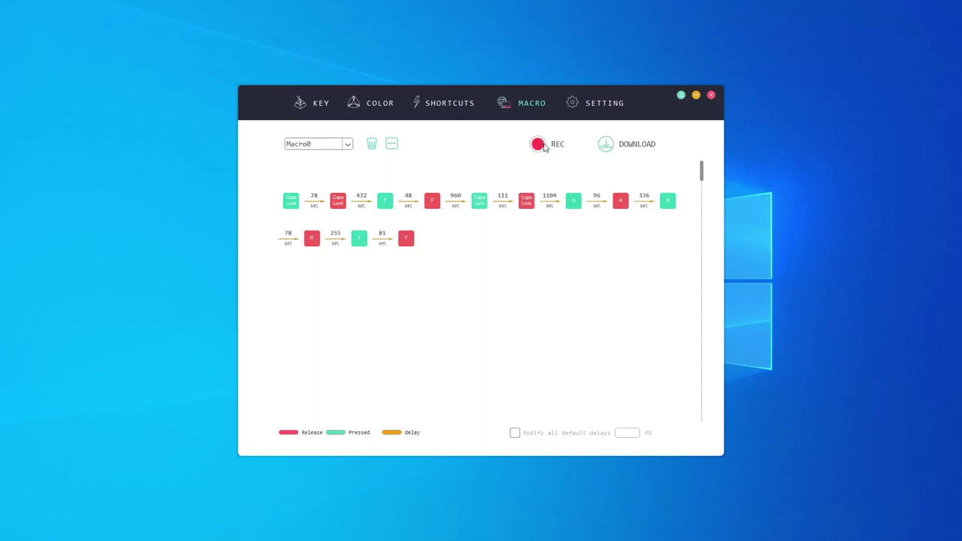
Set all default delays in Macro0 to 10 ms and download the macro to the keyboard
click(434, 202)
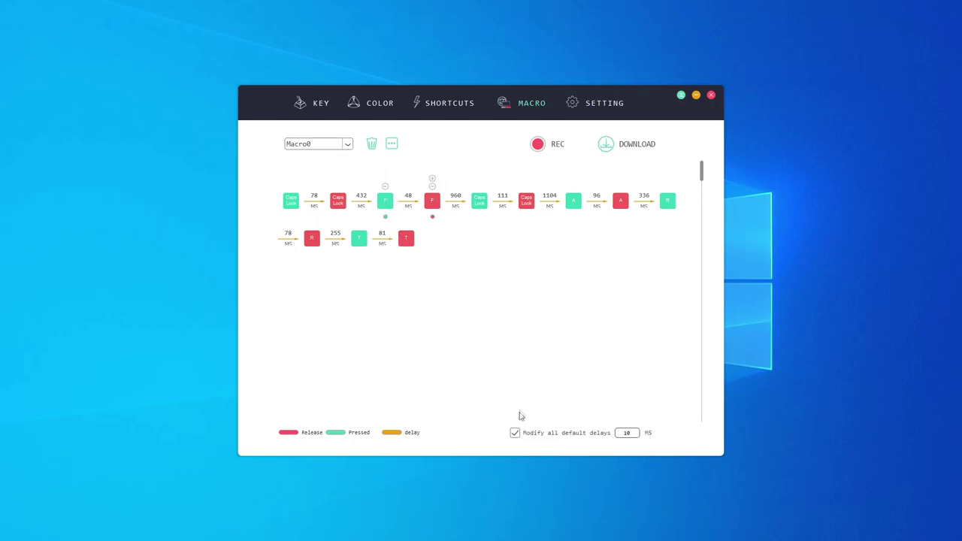
click(515, 434)
click(515, 434)
text(0)
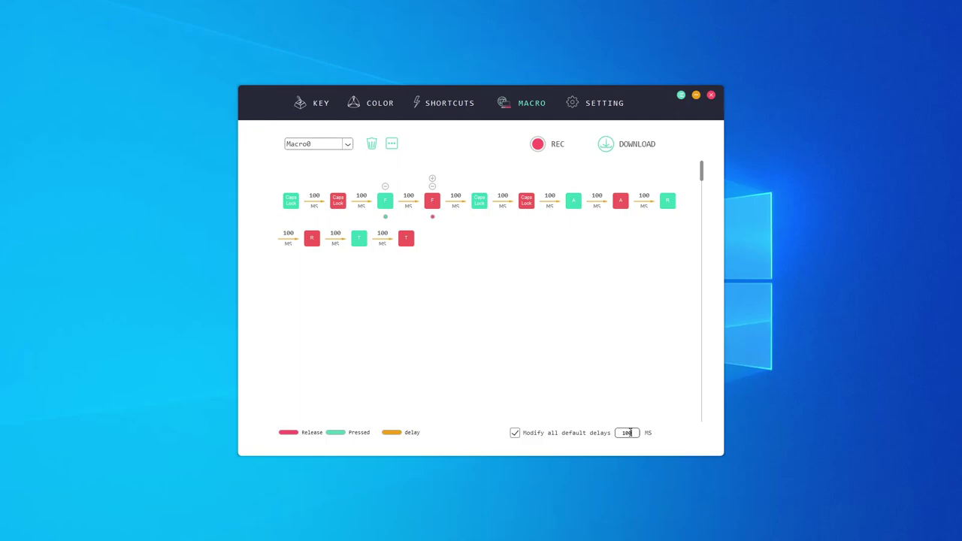
key(BackSpace)
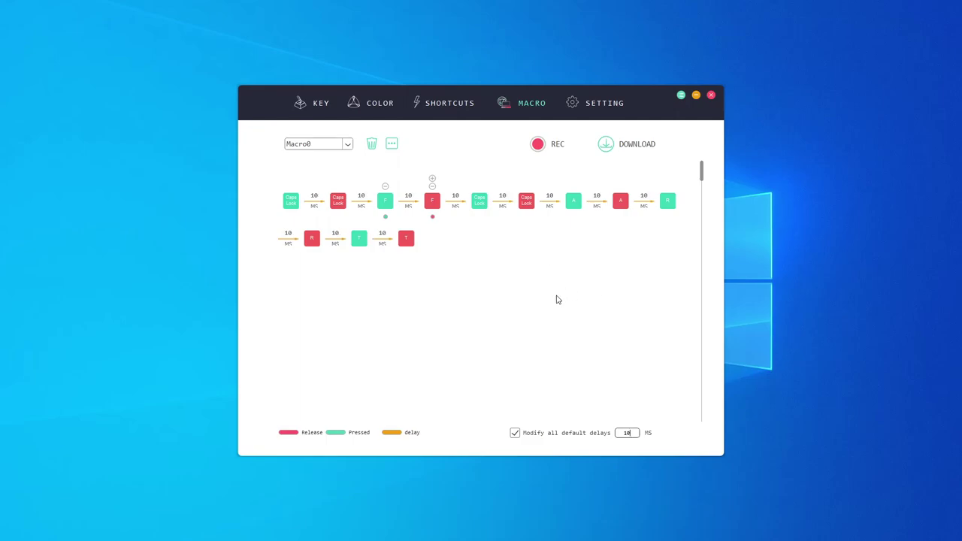
click(605, 148)
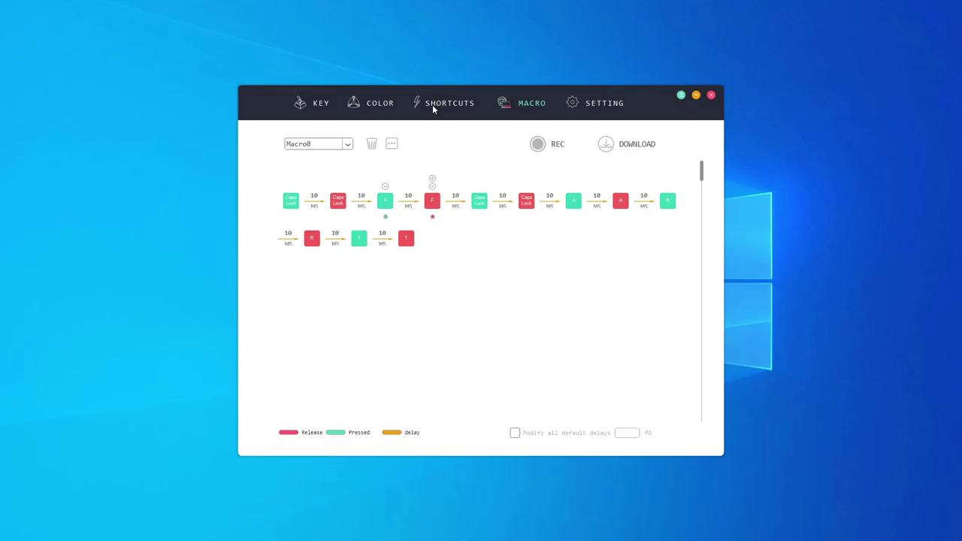
Assign macro M0 to the Z key on layer 0 and test the key
click(312, 103)
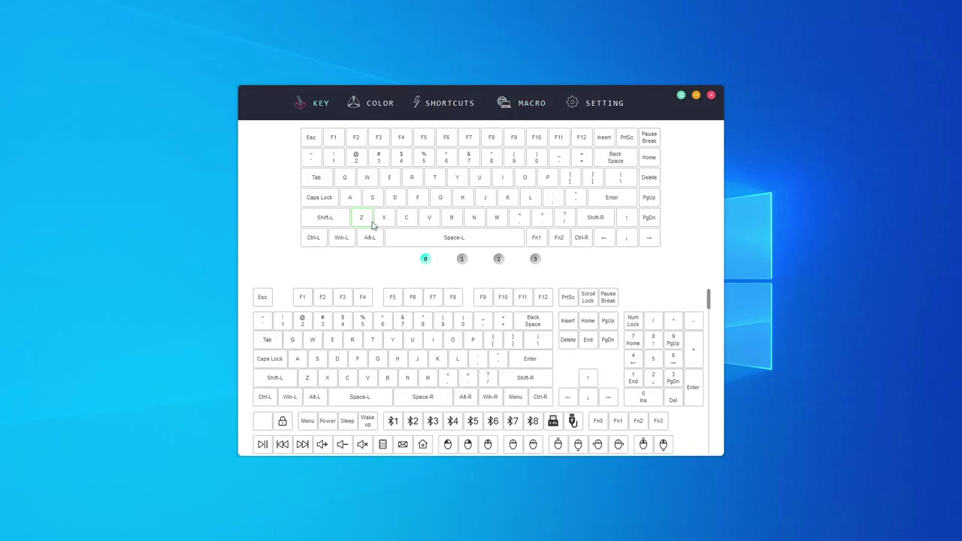
click(361, 217)
scroll(359, 340, down, 3)
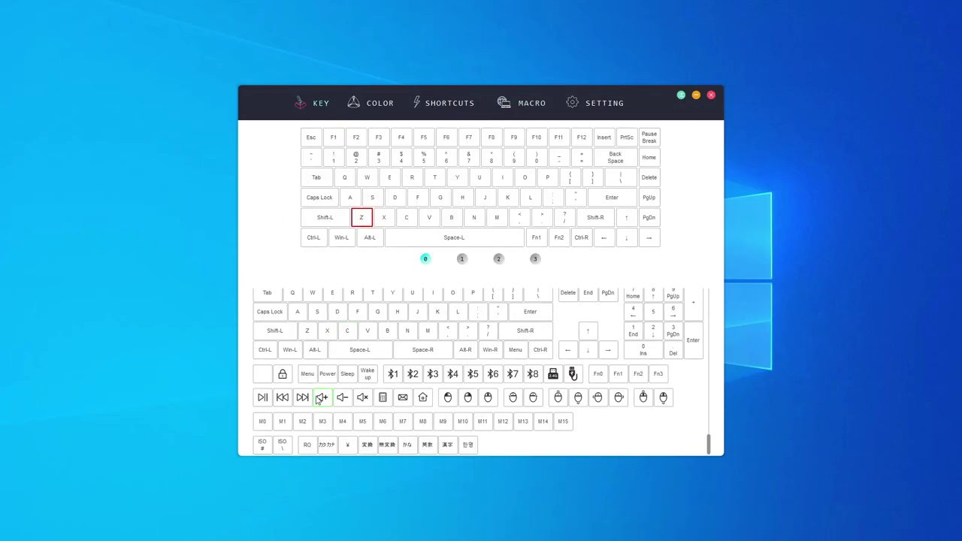
click(263, 421)
key(z)
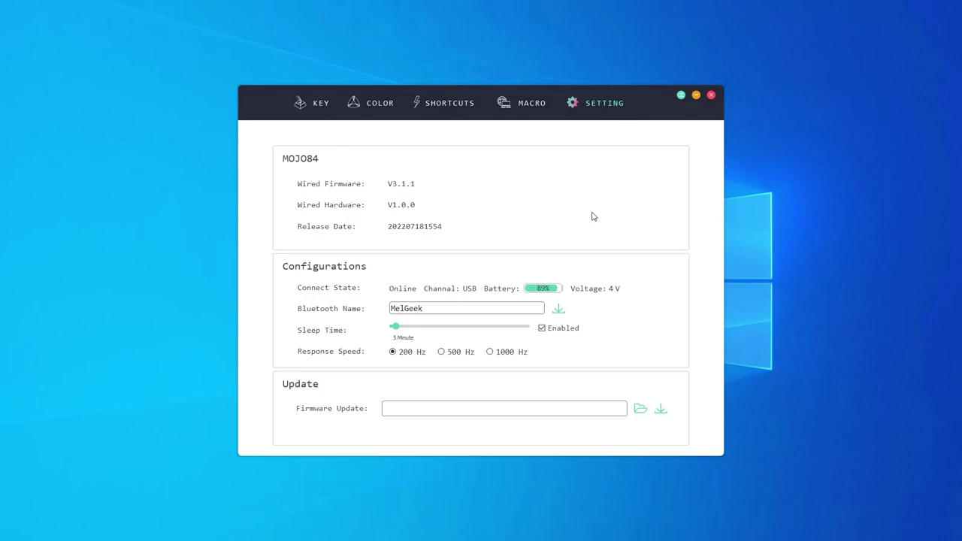
click(681, 95)
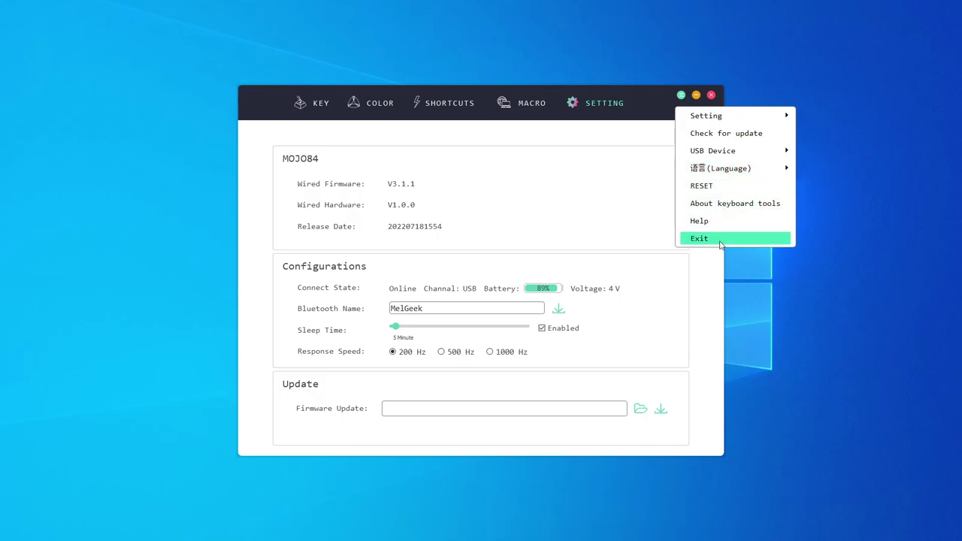
click(614, 148)
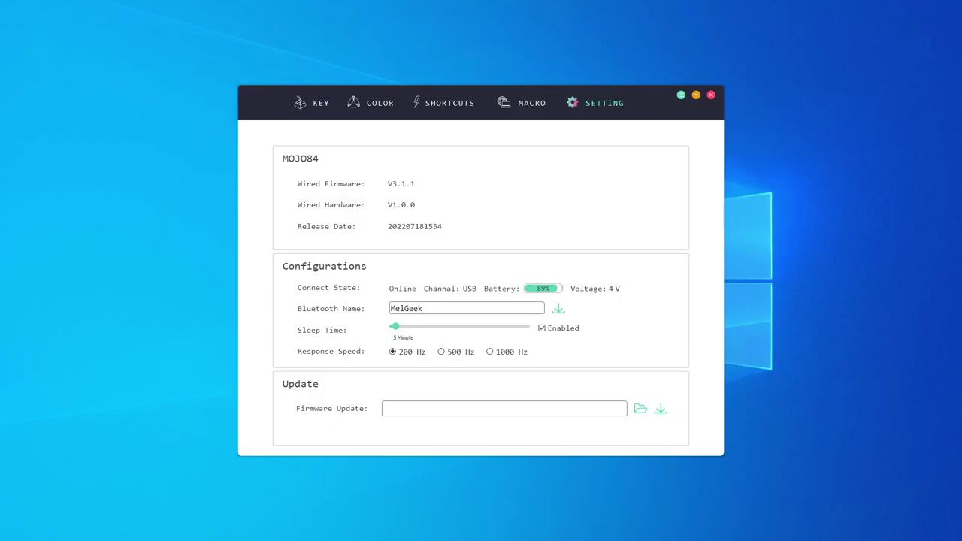